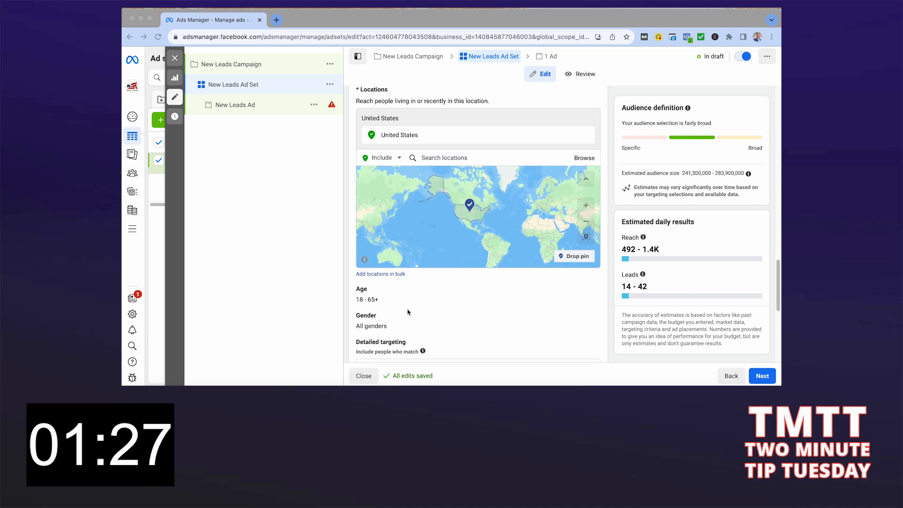
# Step: Remove United States from the ad set's target locations
pyautogui.scroll(1, 409, 311)
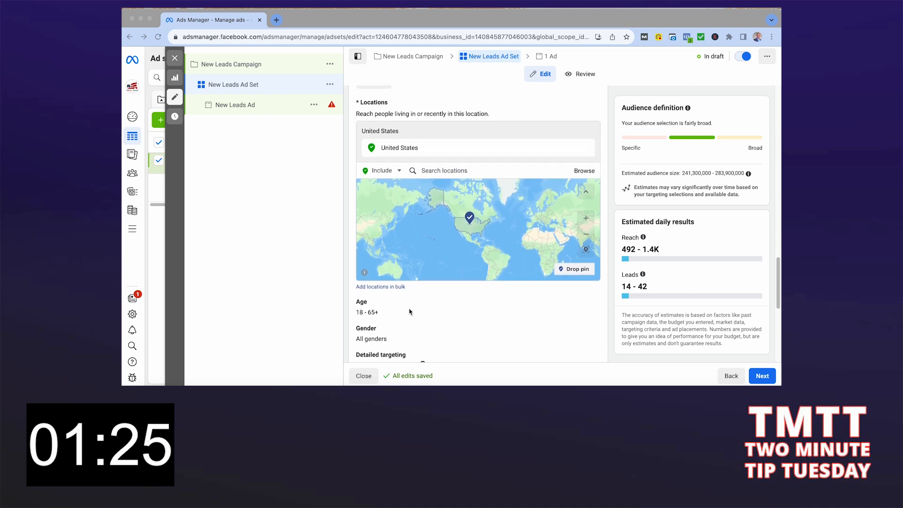
pyautogui.scroll(5, 409, 310)
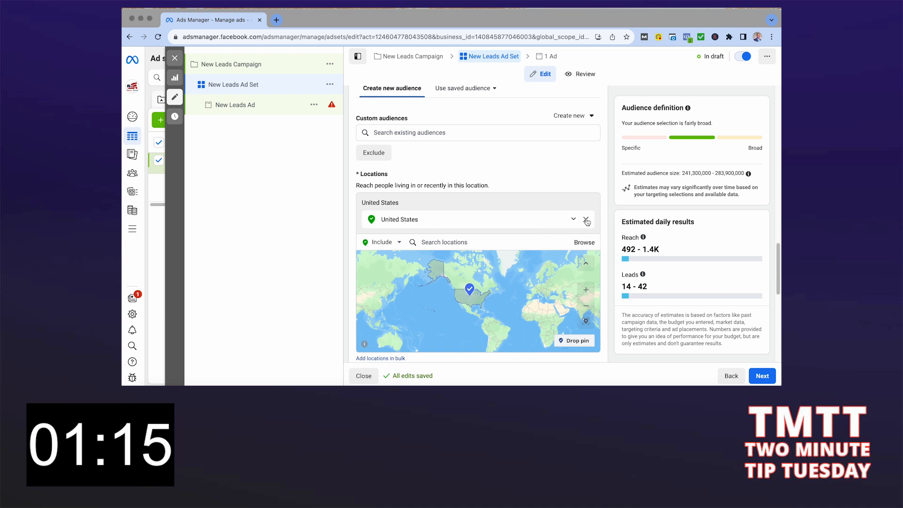
pyautogui.click(587, 221)
# Step: Add the city of Minneapolis, Minnesota, United States as an included audience location
pyautogui.click(488, 228)
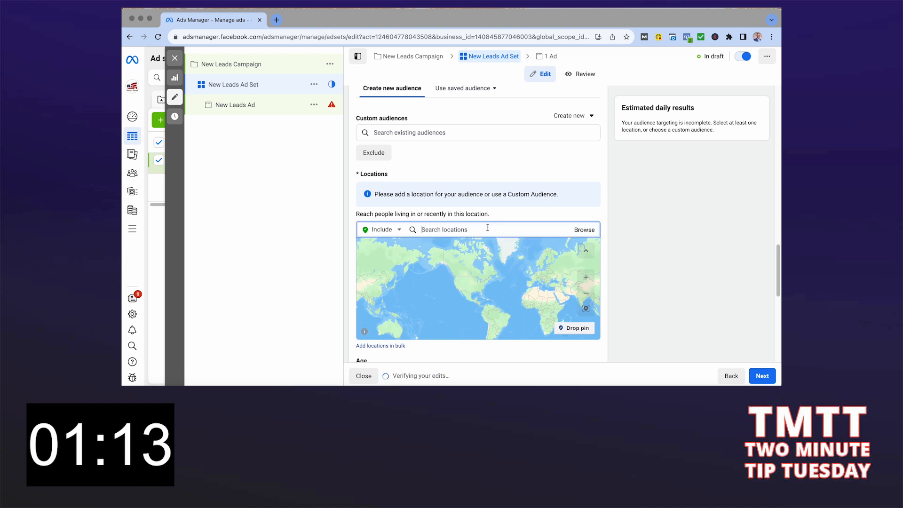
pyautogui.write('M')
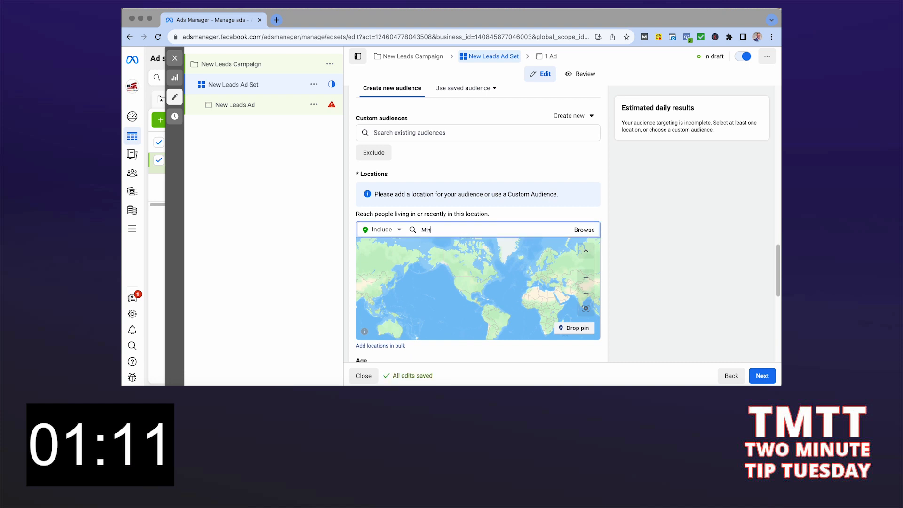
pyautogui.write('in')
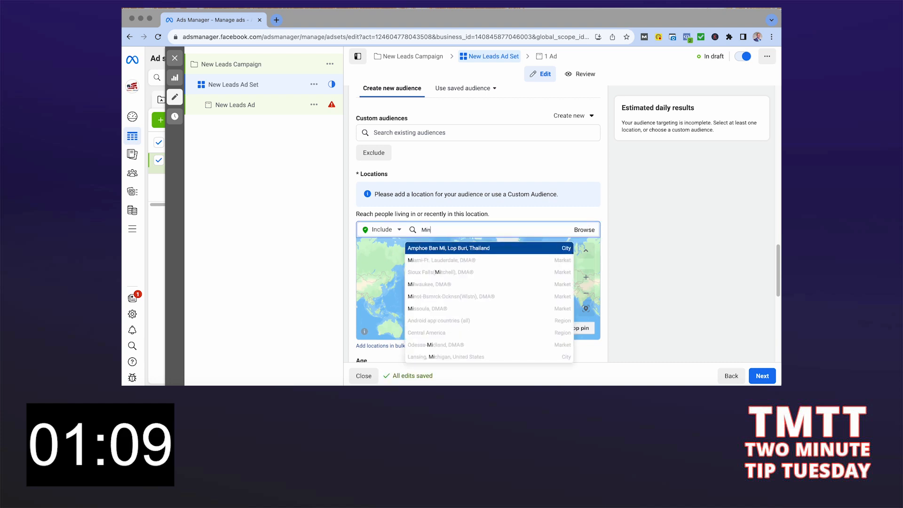
pyautogui.write('neapolis')
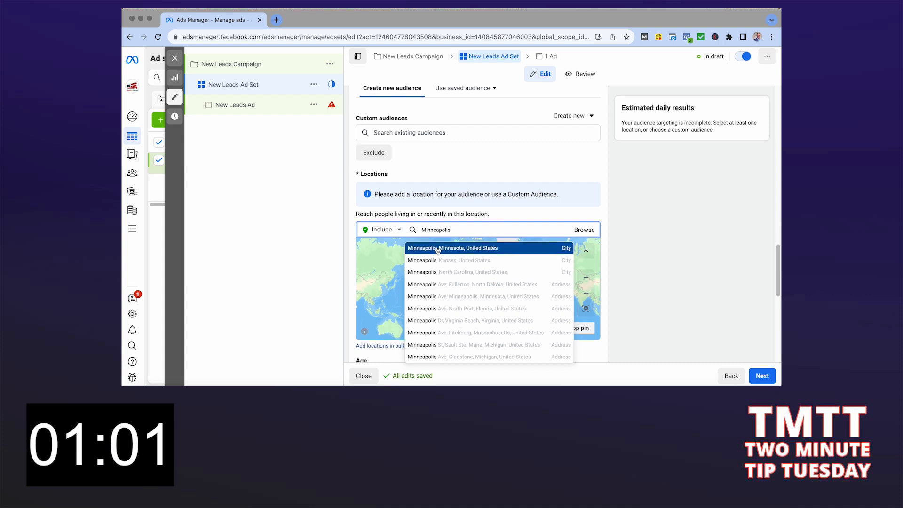
pyautogui.click(499, 251)
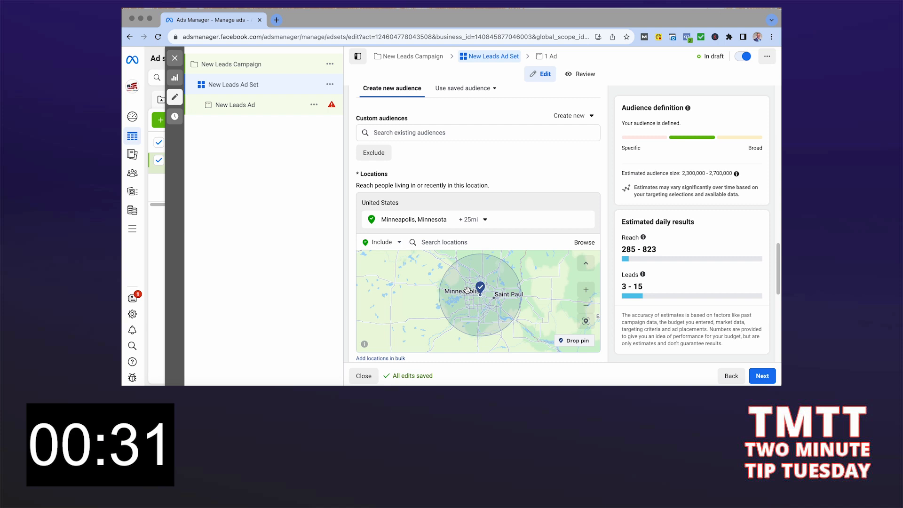
# Step: Reduce the radius around the Minneapolis location to 10 miles
pyautogui.click(475, 221)
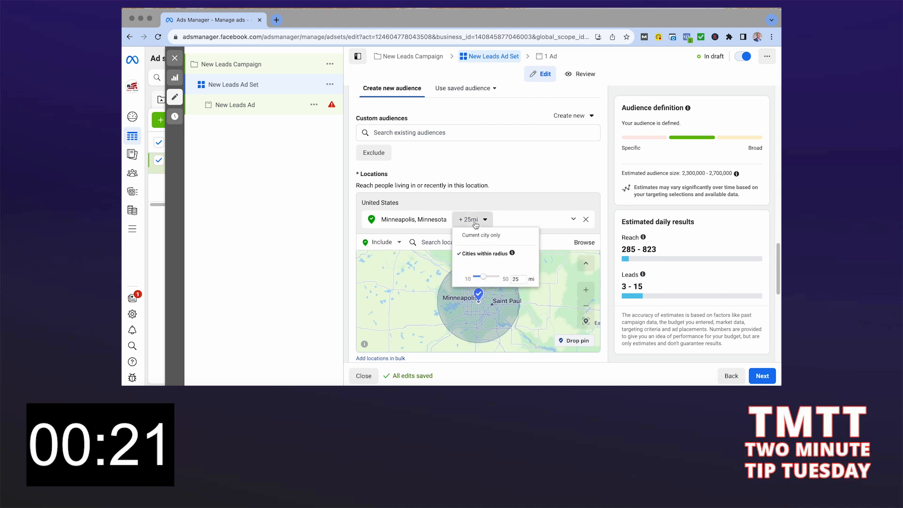
pyautogui.moveTo(486, 279); pyautogui.dragTo(462, 277)
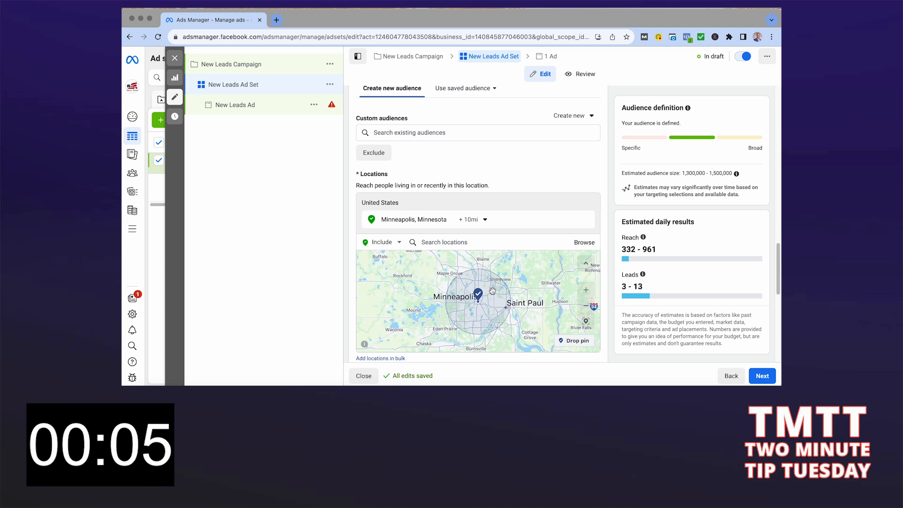
pyautogui.moveTo(526, 214)
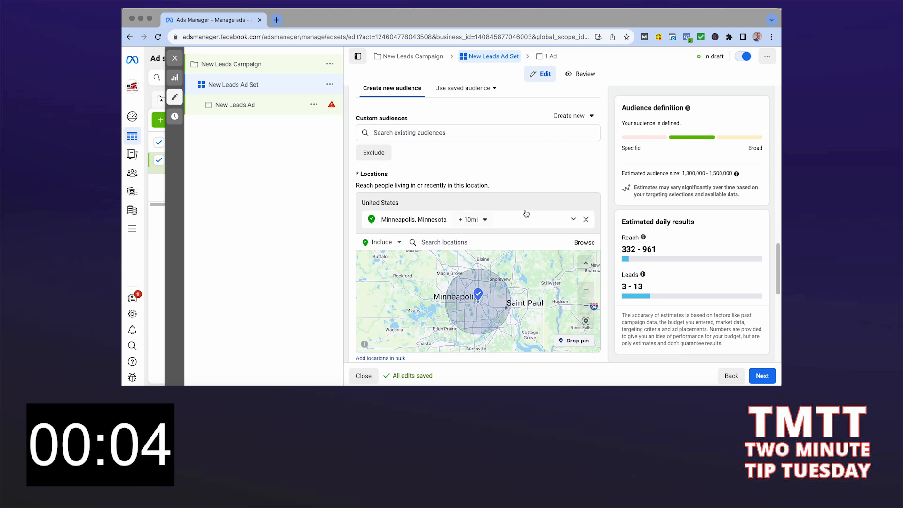
# Step: Replace the Minneapolis city location with W Broadway Ave, Minneapolis, Minnesota, found by searching for "West Broadway Ave North"
pyautogui.click(586, 220)
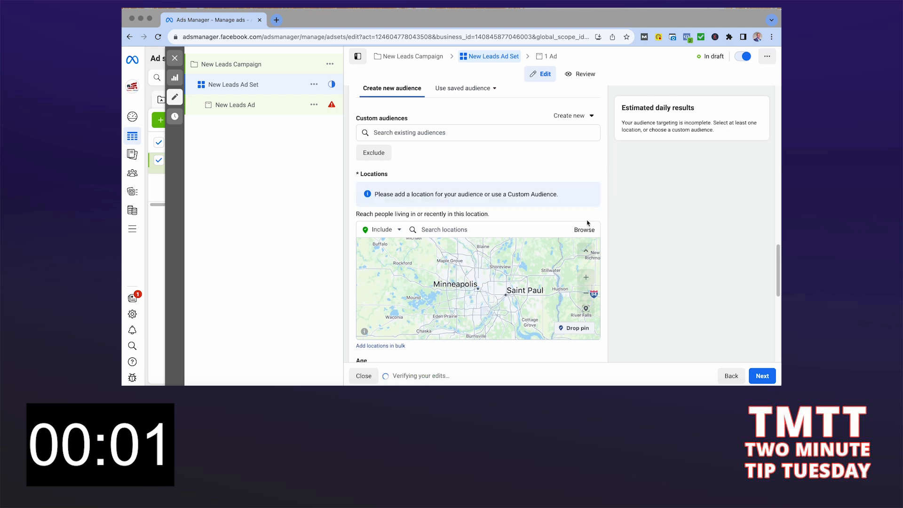
pyautogui.click(483, 229)
pyautogui.write('West Broadway Ave North')
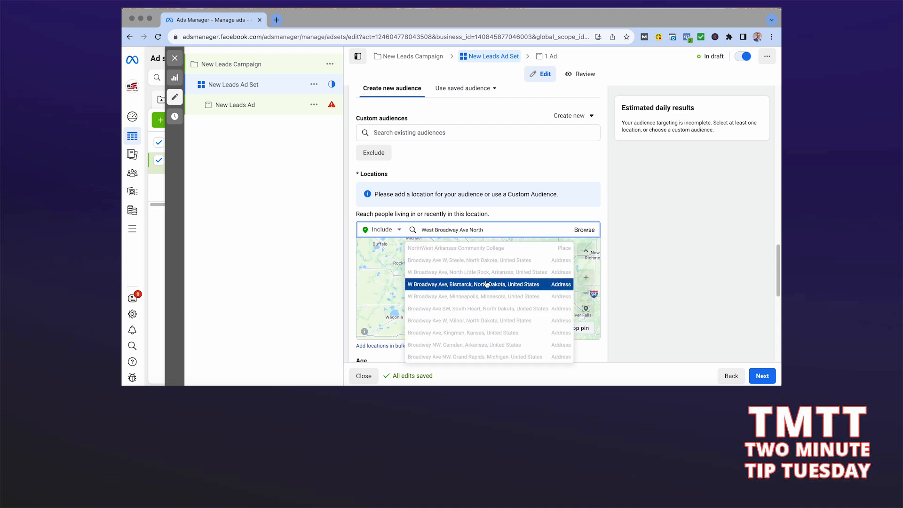
pyautogui.click(487, 298)
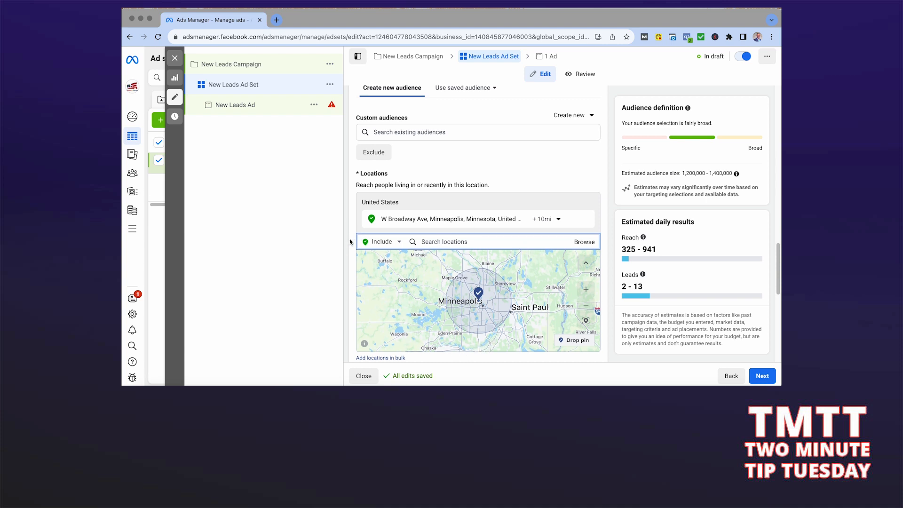
# Step: Search detailed targeting for "Home buyer" and add the interest First-time home buyer grant (real estate)
pyautogui.scroll(-1, 351, 241)
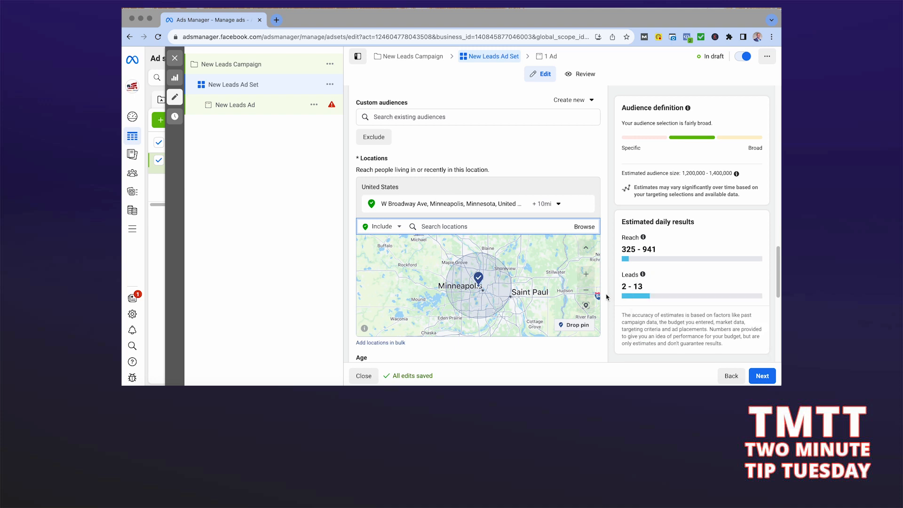
pyautogui.scroll(-1, 607, 297)
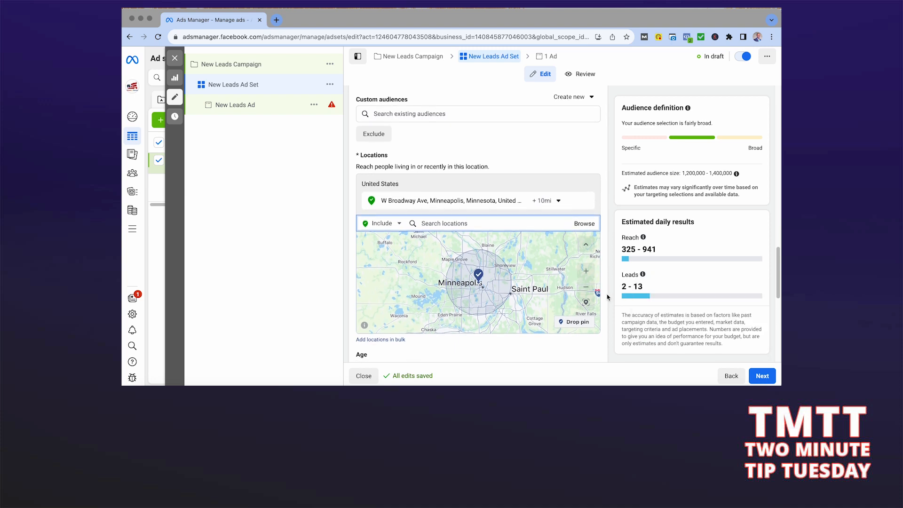
pyautogui.scroll(-5, 607, 297)
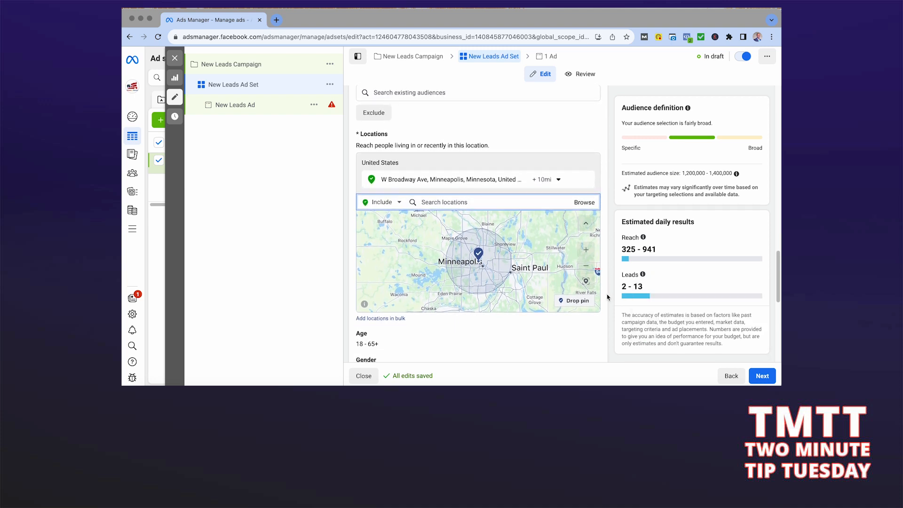
pyautogui.scroll(-1, 607, 295)
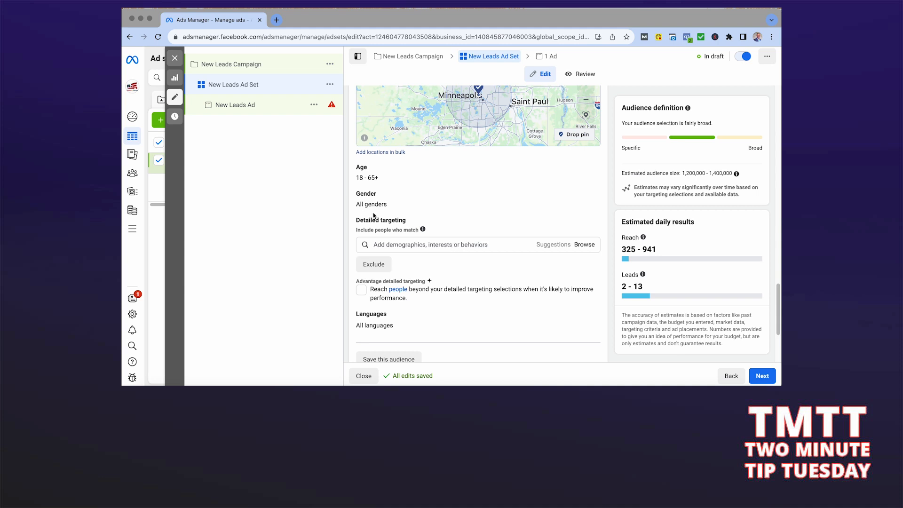
pyautogui.click(448, 246)
pyautogui.write('Hom ebuyer')
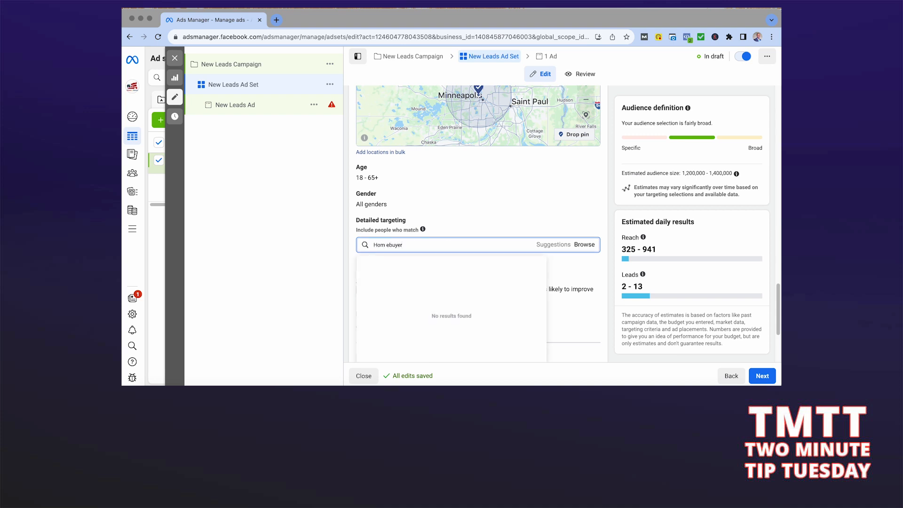
pyautogui.press('BackSpace')
pyautogui.write('e')
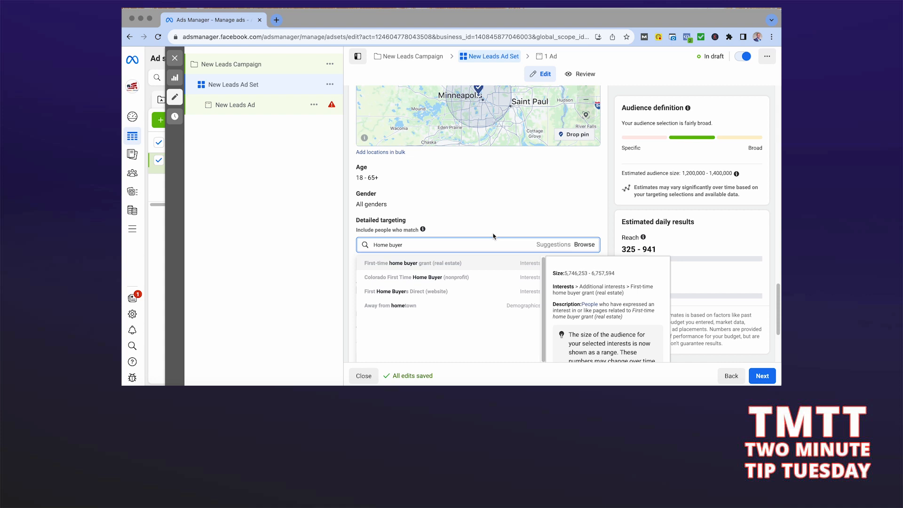
pyautogui.click(396, 264)
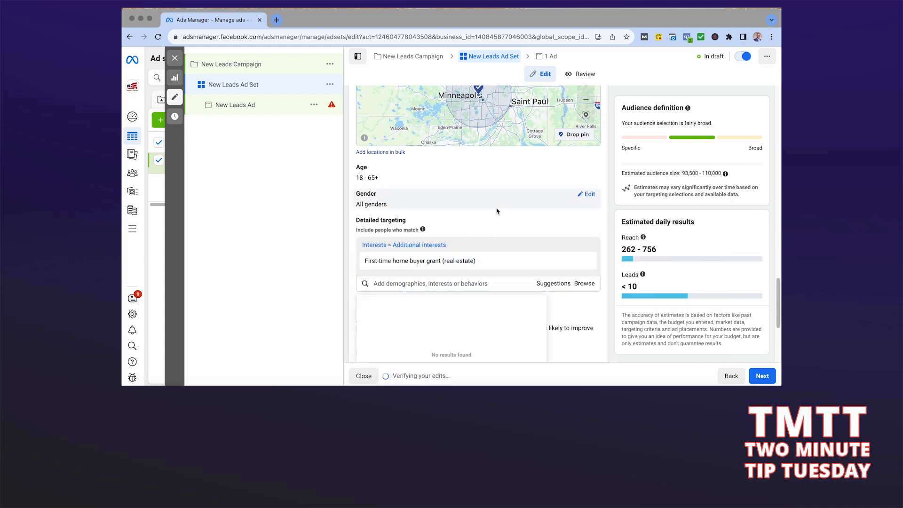
# Step: Add the suggested interests House, Starter home and Residential area (all real estate) to the detailed targeting
pyautogui.moveTo(484, 259)
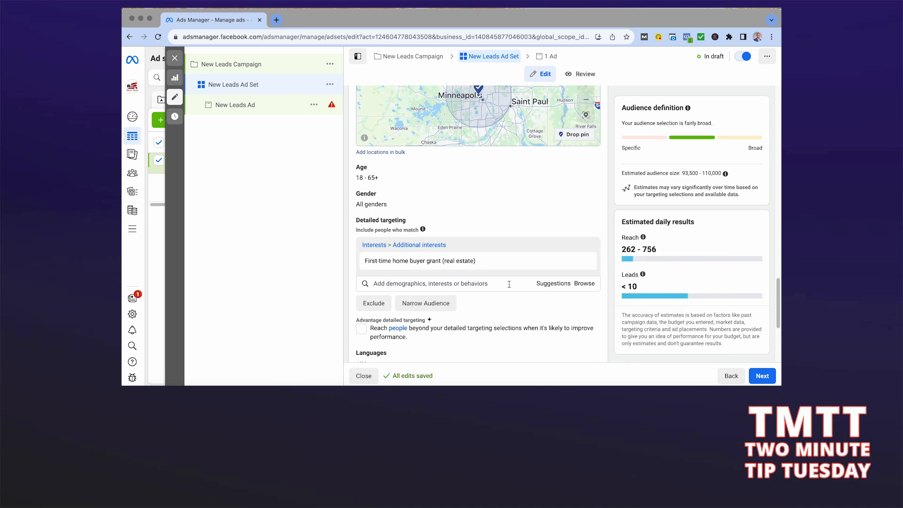
pyautogui.click(553, 284)
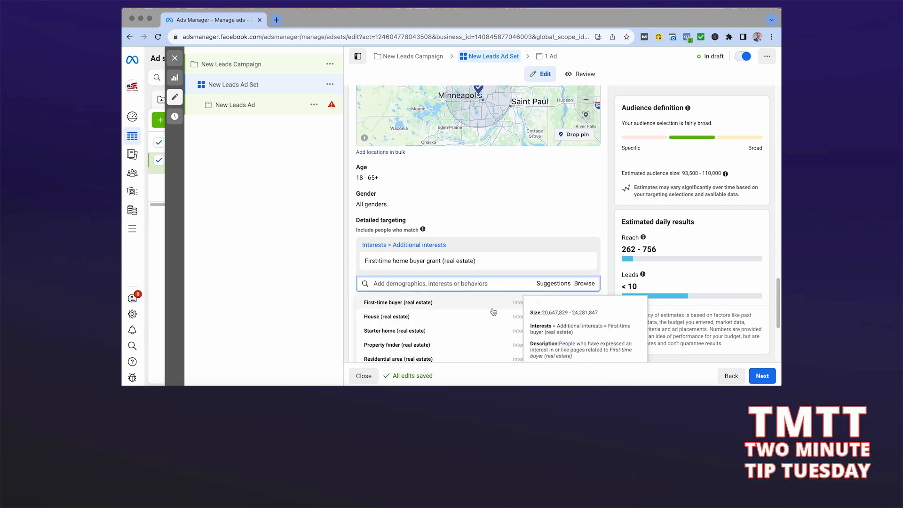
pyautogui.click(473, 320)
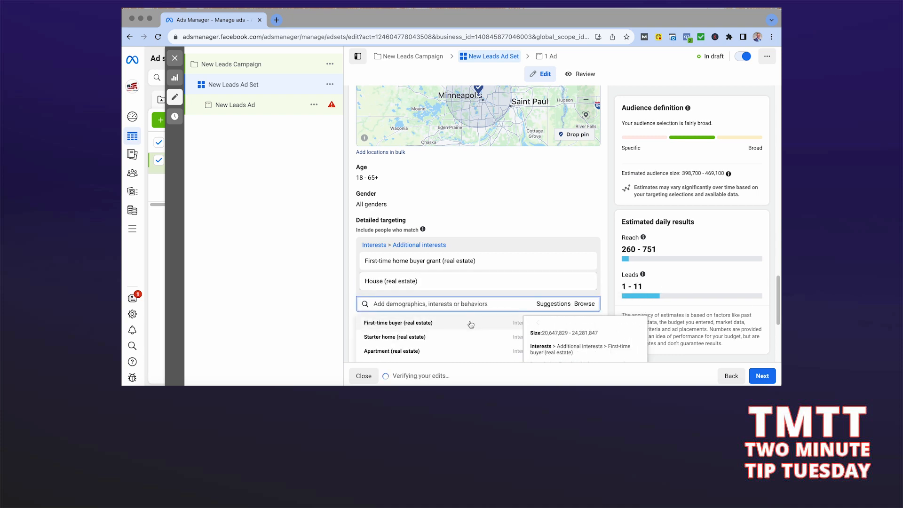
pyautogui.click(468, 337)
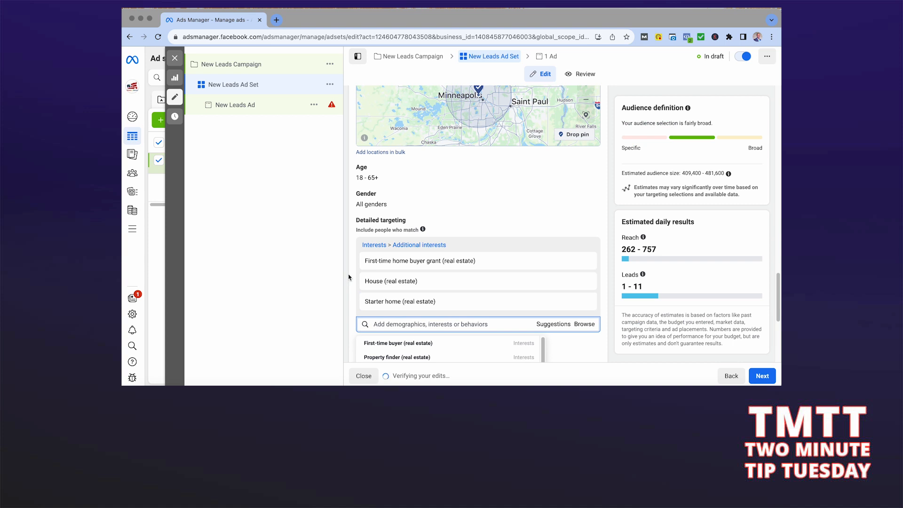
pyautogui.scroll(-2, 349, 277)
pyautogui.moveTo(444, 311)
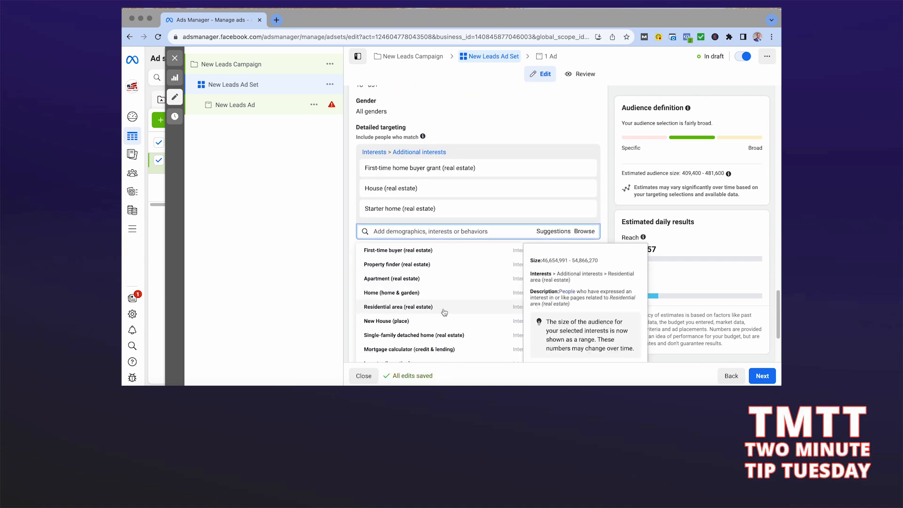
pyautogui.click(444, 310)
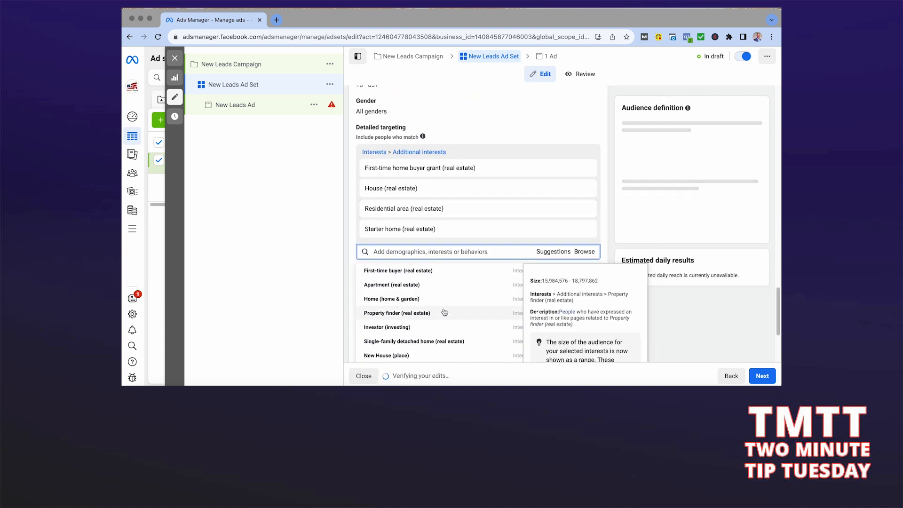
pyautogui.click(354, 204)
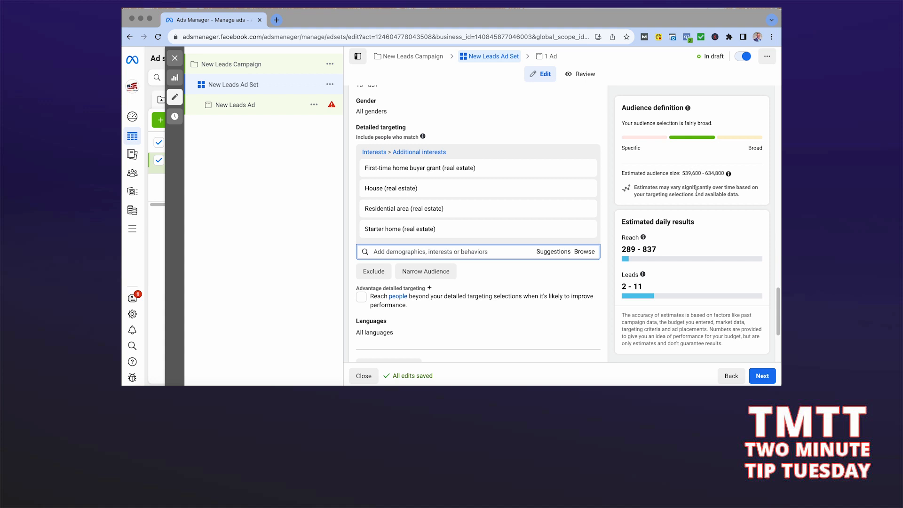
# Step: Remove the House, Residential area and Starter home interests from the detailed targeting
pyautogui.moveTo(475, 235)
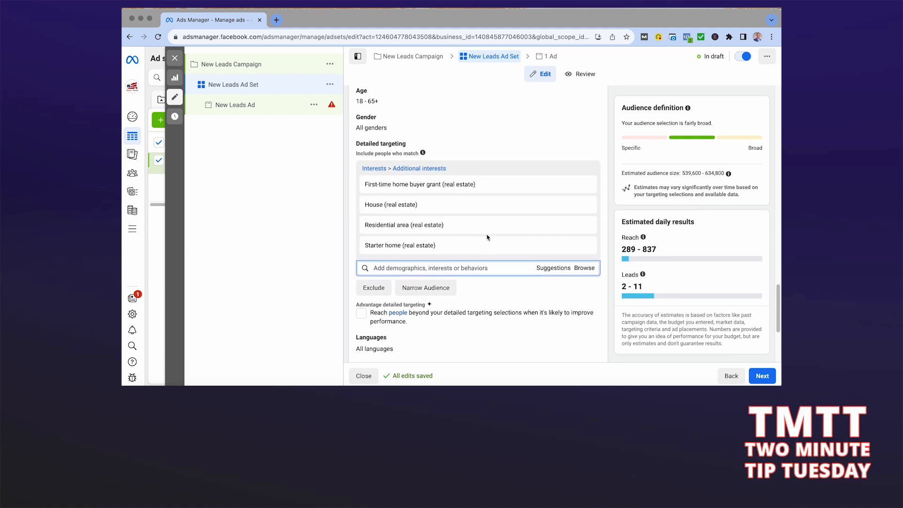
pyautogui.scroll(3, 494, 240)
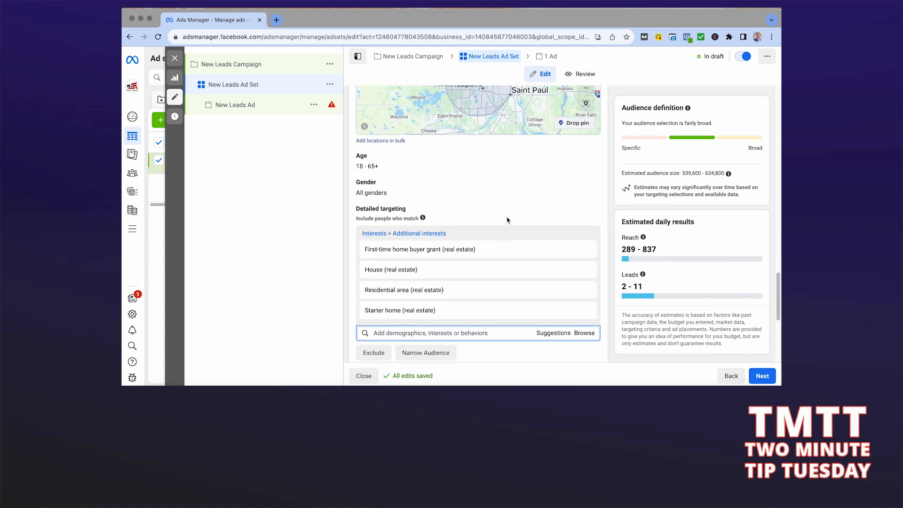
pyautogui.moveTo(454, 264)
pyautogui.moveTo(590, 272)
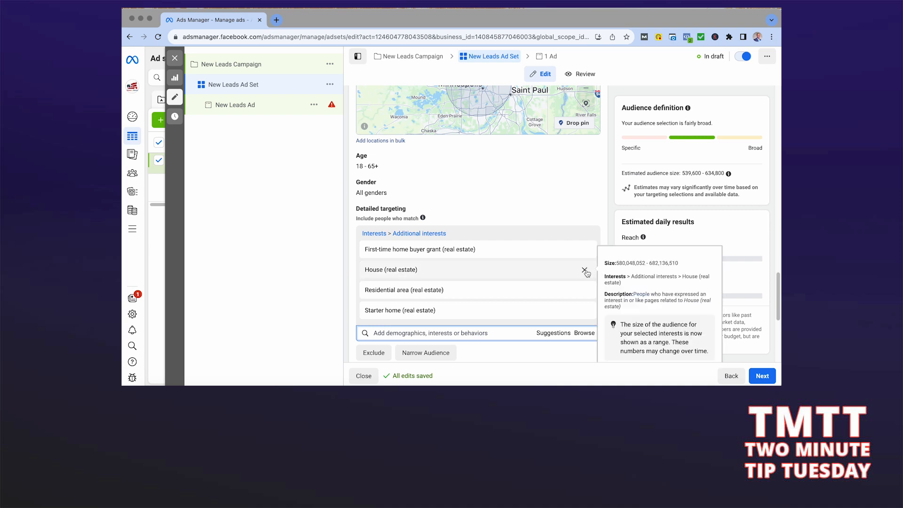
pyautogui.click(585, 270)
pyautogui.click(584, 270)
pyautogui.moveTo(590, 272)
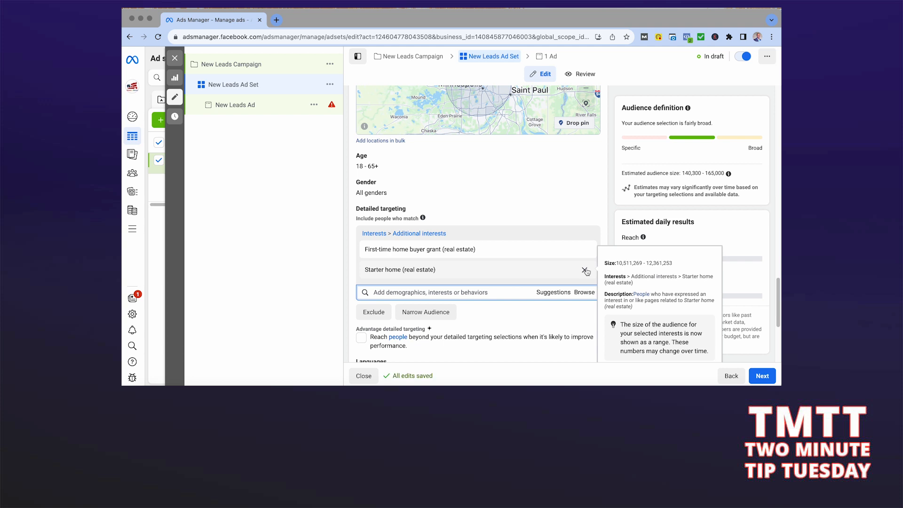
pyautogui.click(585, 271)
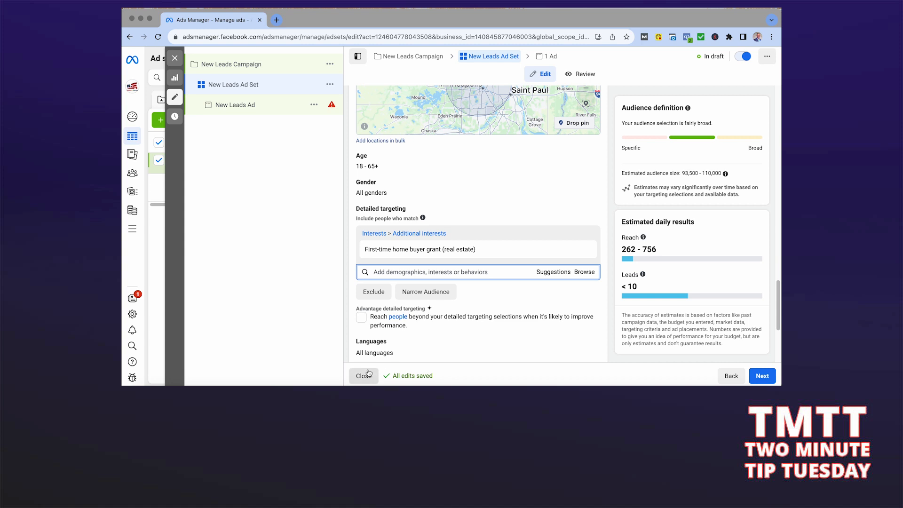
# Step: Close the New Leads Ad Set editor and return to the ad sets list
pyautogui.moveTo(535, 248)
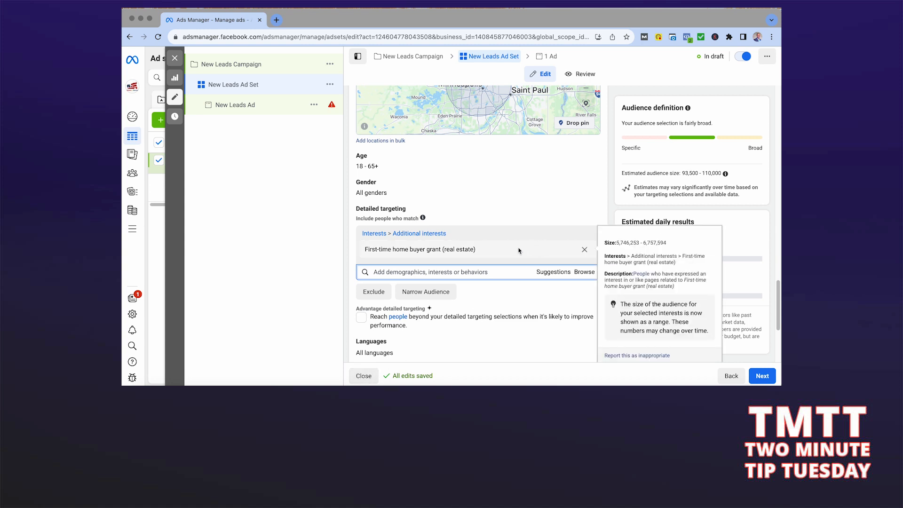
pyautogui.click(363, 376)
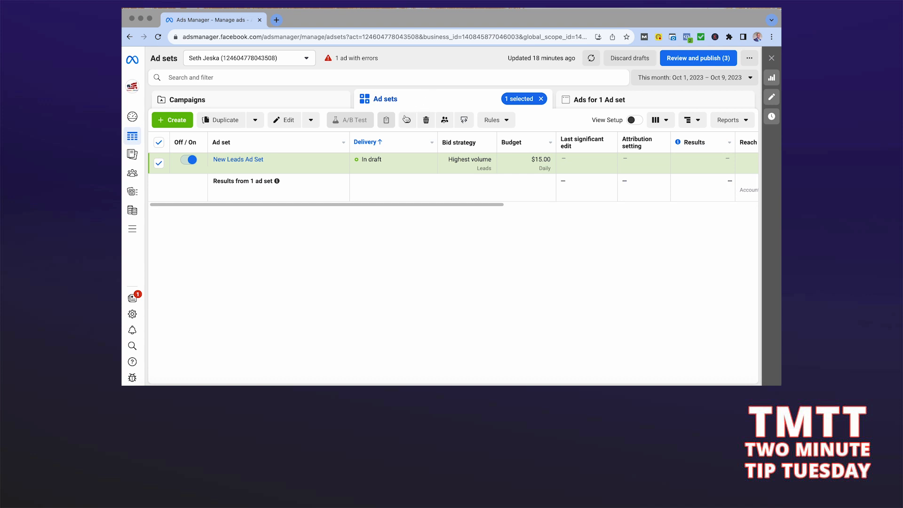
pyautogui.moveTo(287, 169)
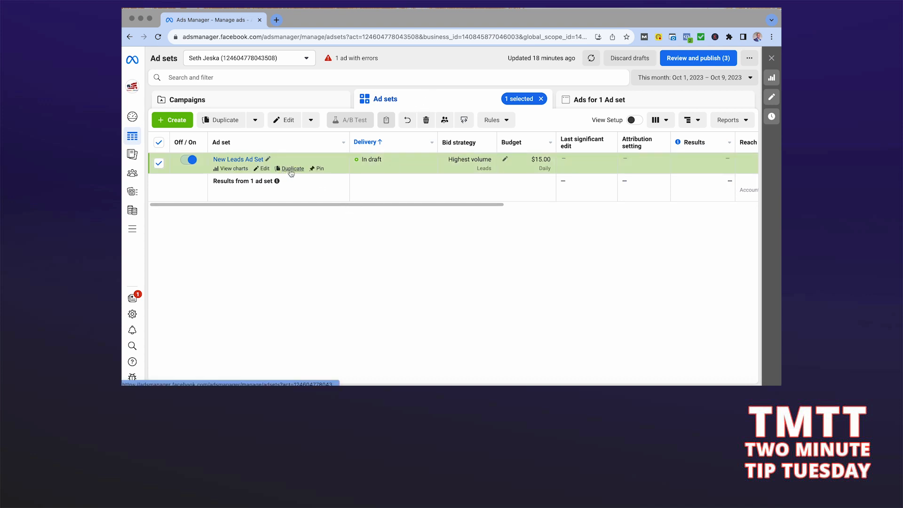
# Step: Duplicate New Leads Ad Set once within its original campaign, keeping existing reactions, comments and shares
pyautogui.click(291, 168)
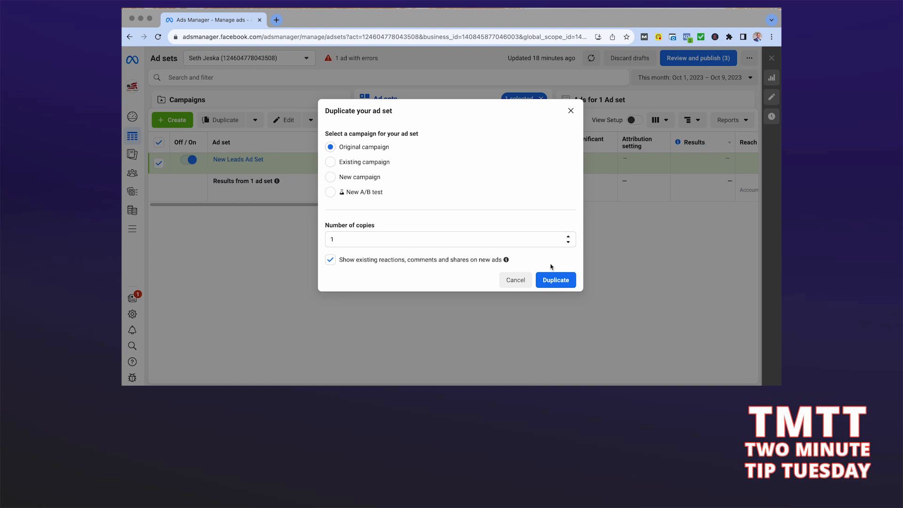
pyautogui.click(556, 280)
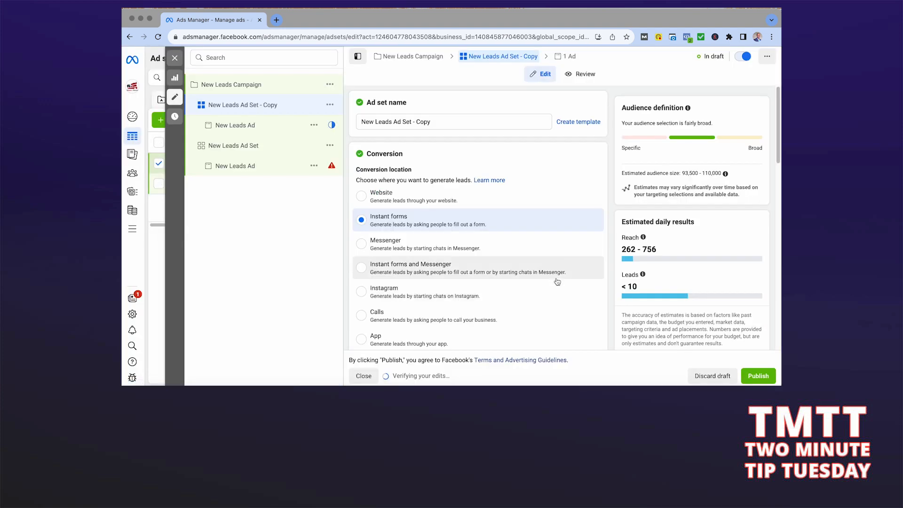
# Step: In the copied ad set's detailed targeting, replace First-time home buyer grant (real estate) with the suggested interest House (real estate)
pyautogui.scroll(-10, 521, 278)
pyautogui.scroll(-5, 521, 278)
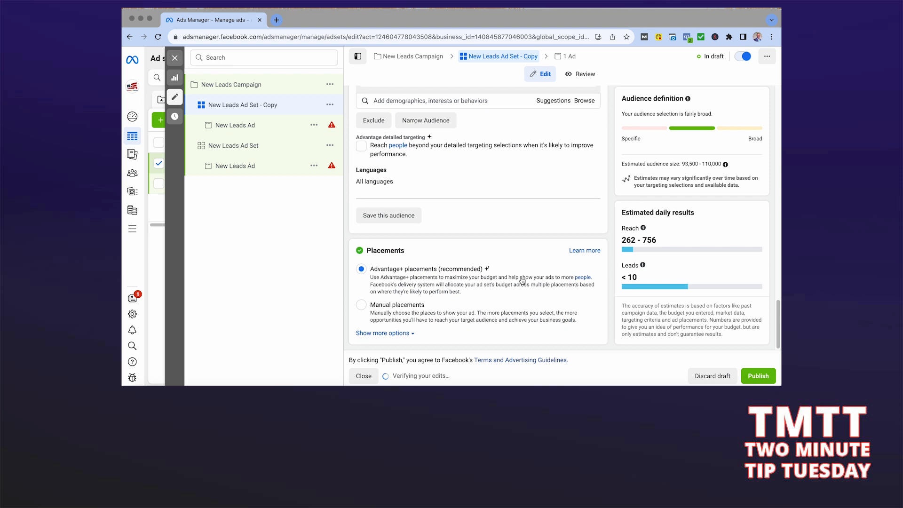
pyautogui.scroll(4, 521, 272)
pyautogui.scroll(1, 522, 271)
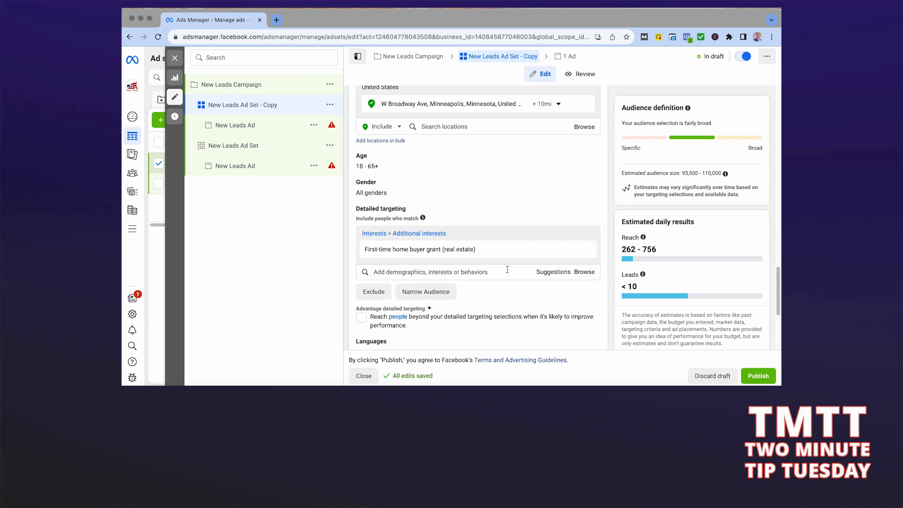
pyautogui.click(549, 276)
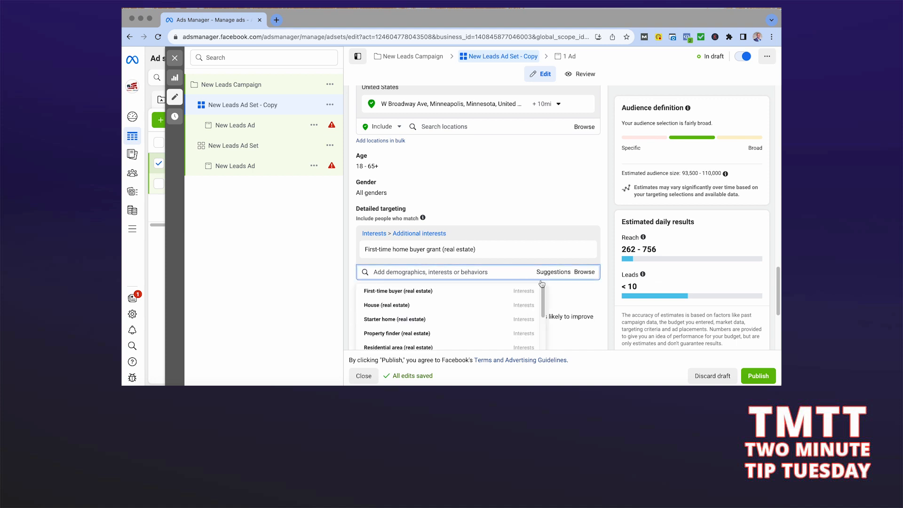
pyautogui.click(473, 306)
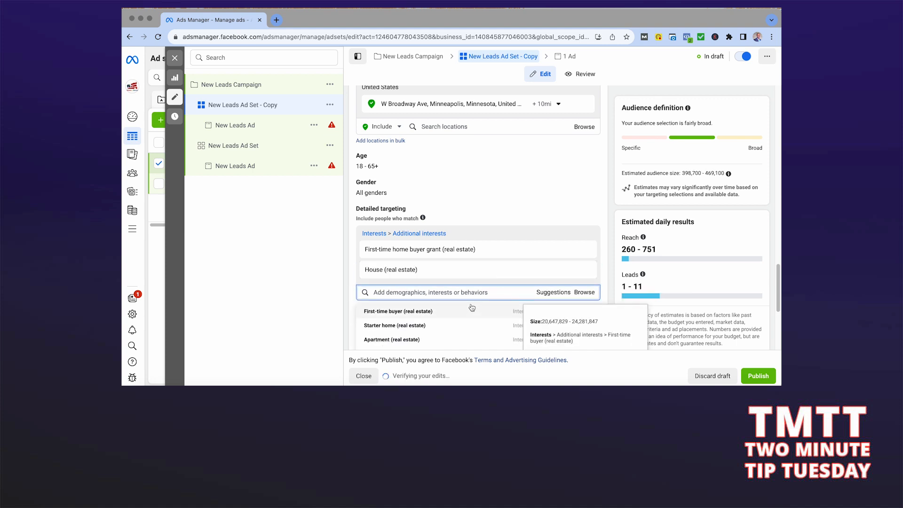
pyautogui.click(585, 250)
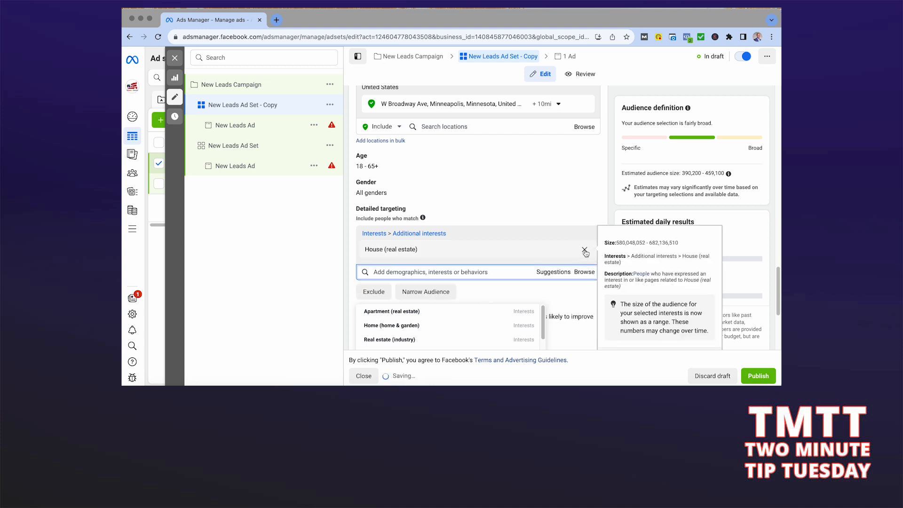
pyautogui.click(352, 252)
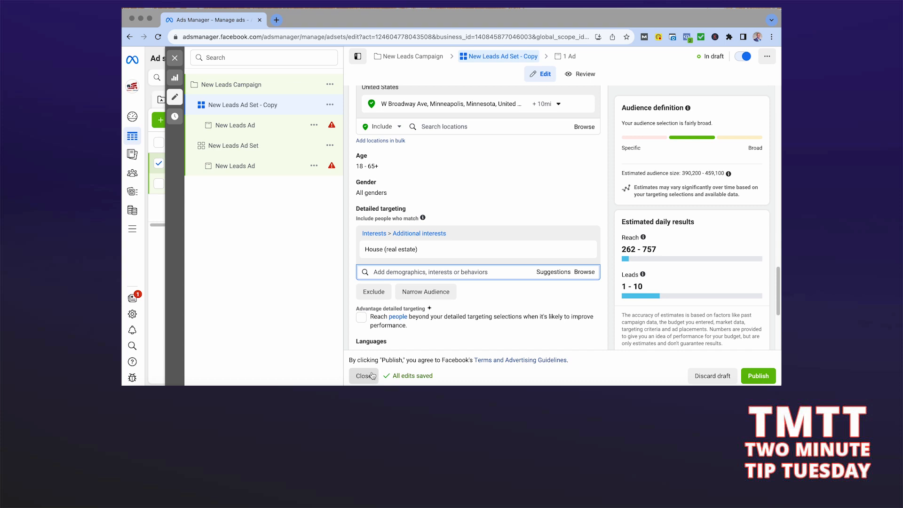
# Step: Close the editor and duplicate New Leads Ad Set - Copy once within its original campaign
pyautogui.click(372, 376)
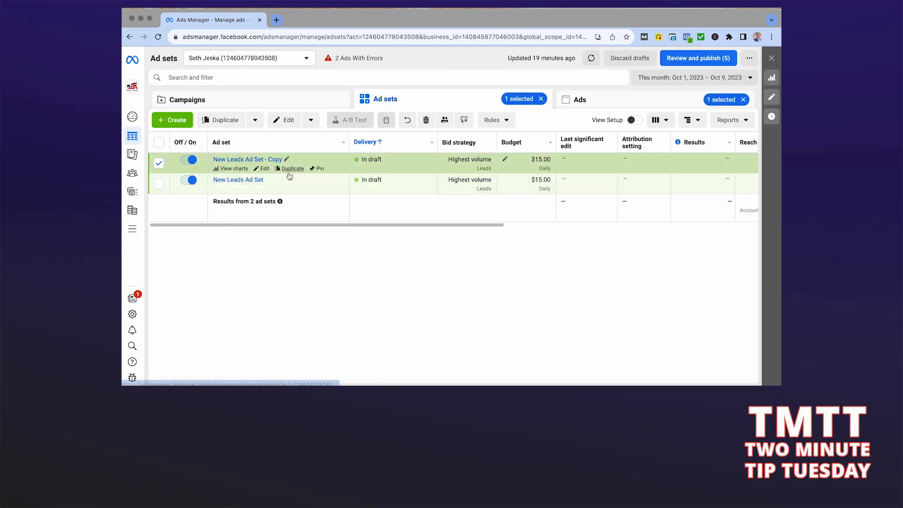
pyautogui.click(292, 168)
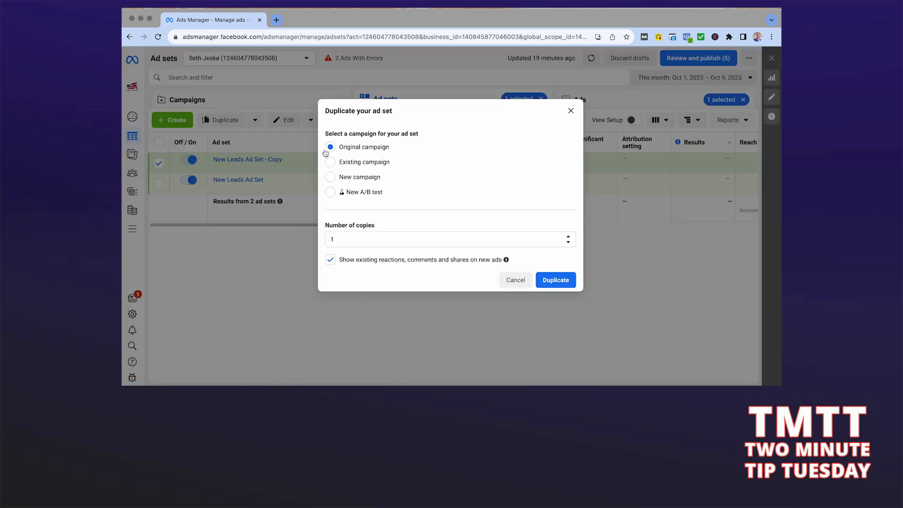
pyautogui.click(556, 281)
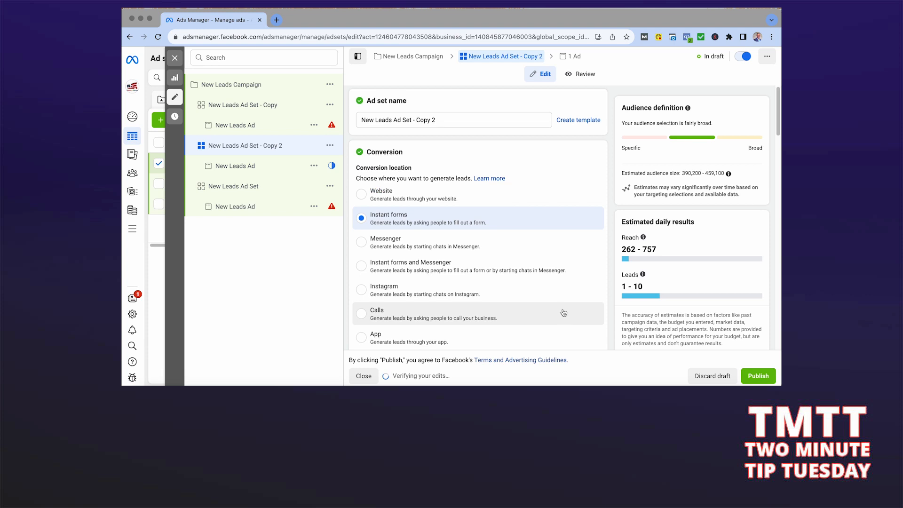
# Step: Add the suggested interests Real estate (industry), Apartment (real estate), Real property (real estate) and Real estate investing (investing) to the second copy's detailed targeting
pyautogui.scroll(-10, 565, 313)
pyautogui.scroll(-10, 564, 312)
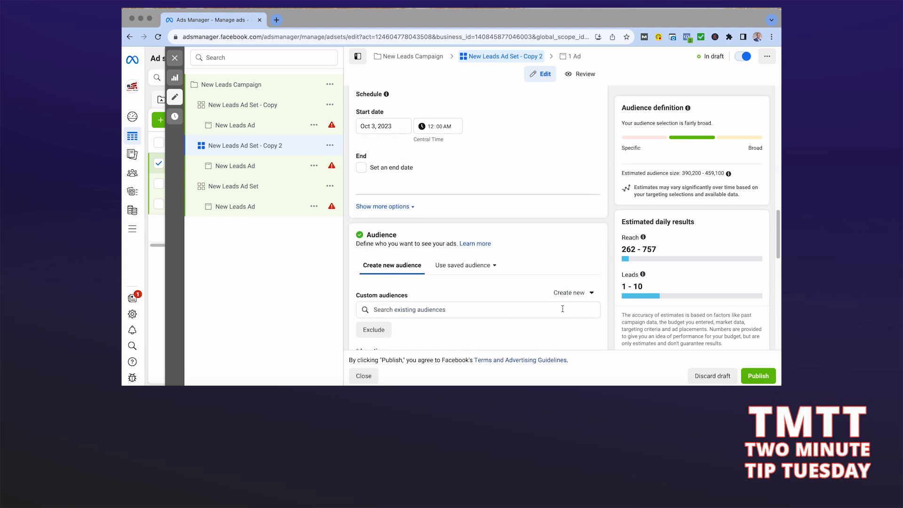
pyautogui.scroll(-5, 564, 312)
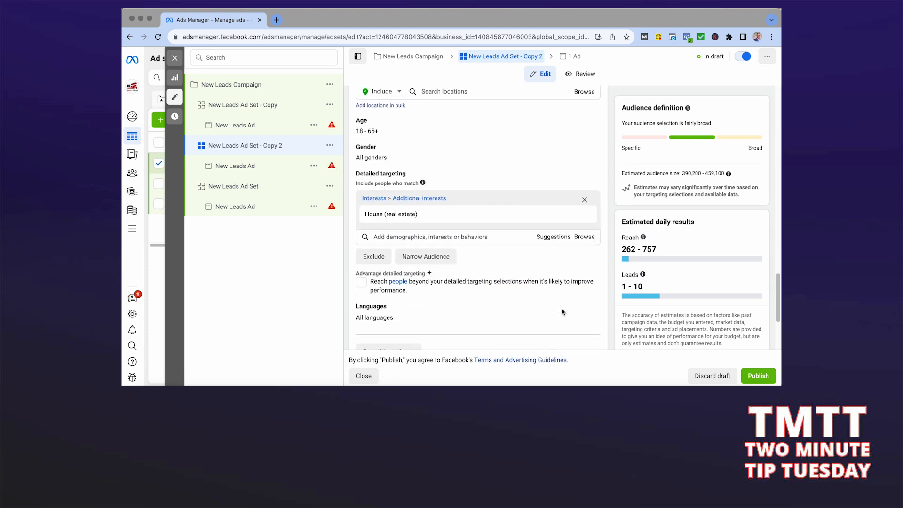
pyautogui.click(474, 238)
pyautogui.click(545, 236)
pyautogui.click(437, 284)
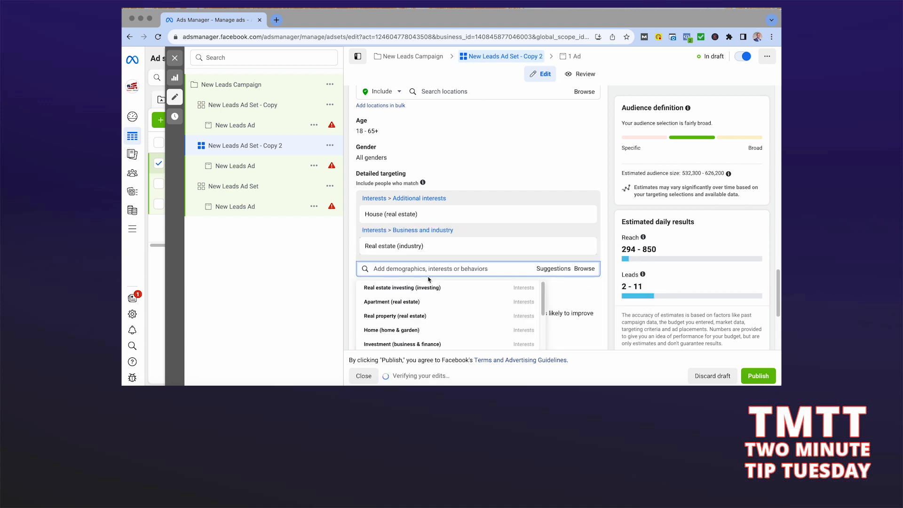
pyautogui.click(437, 301)
pyautogui.click(437, 320)
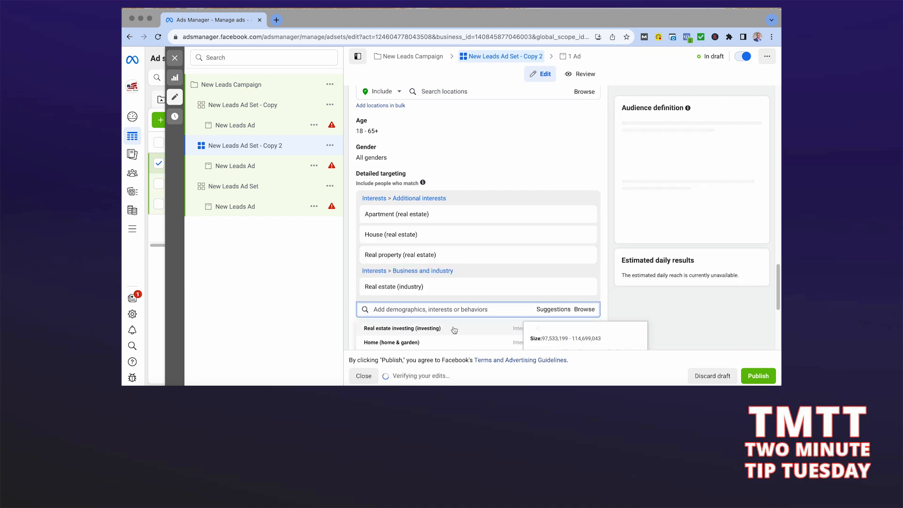
pyautogui.click(454, 331)
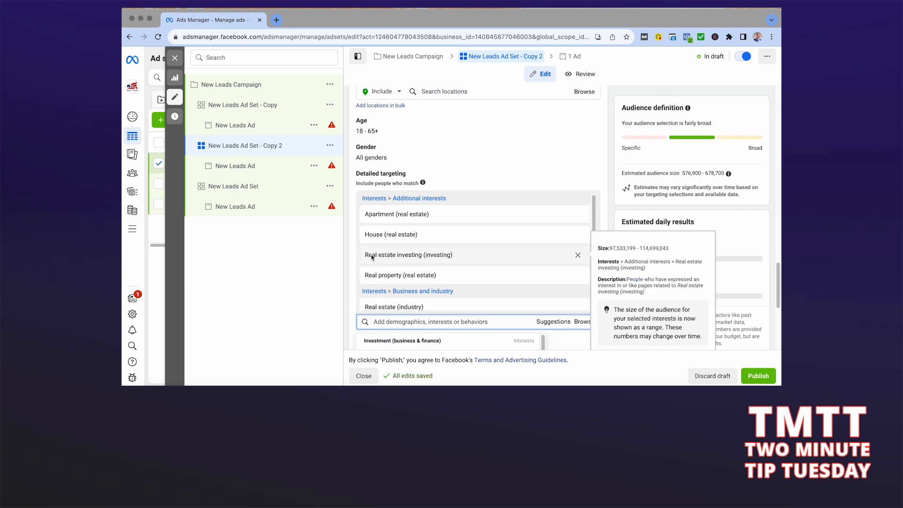
pyautogui.click(356, 260)
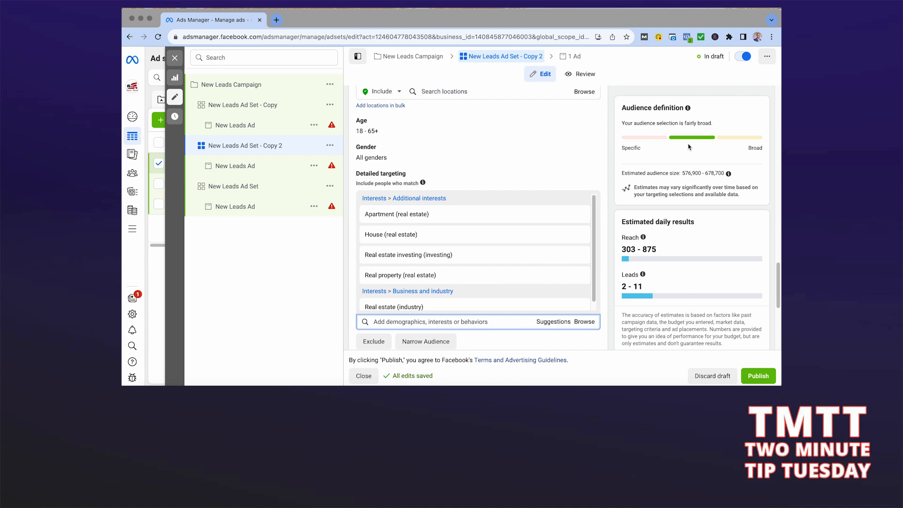
# Step: Remove every interest from the detailed targeting of New Leads Ad Set - Copy 2, including House (real estate)
pyautogui.moveTo(523, 283)
pyautogui.moveTo(422, 274)
pyautogui.click(584, 215)
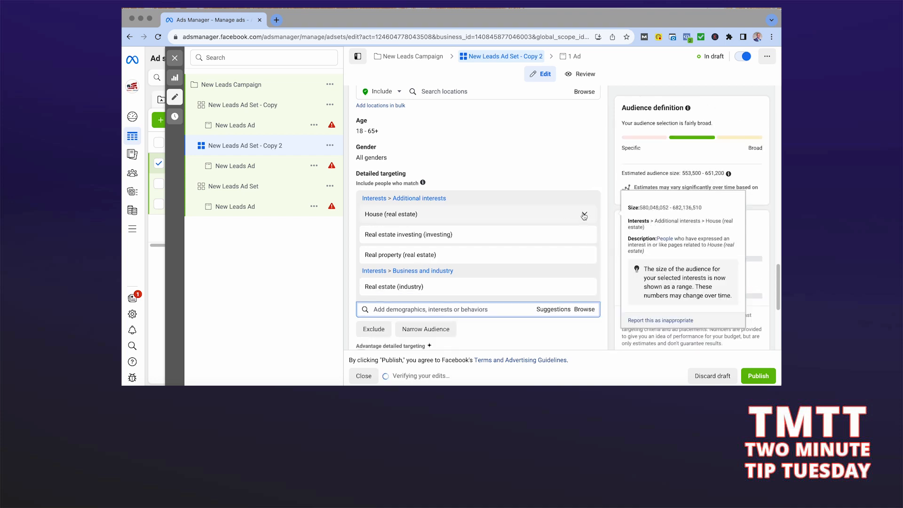
pyautogui.click(584, 215)
pyautogui.click(584, 216)
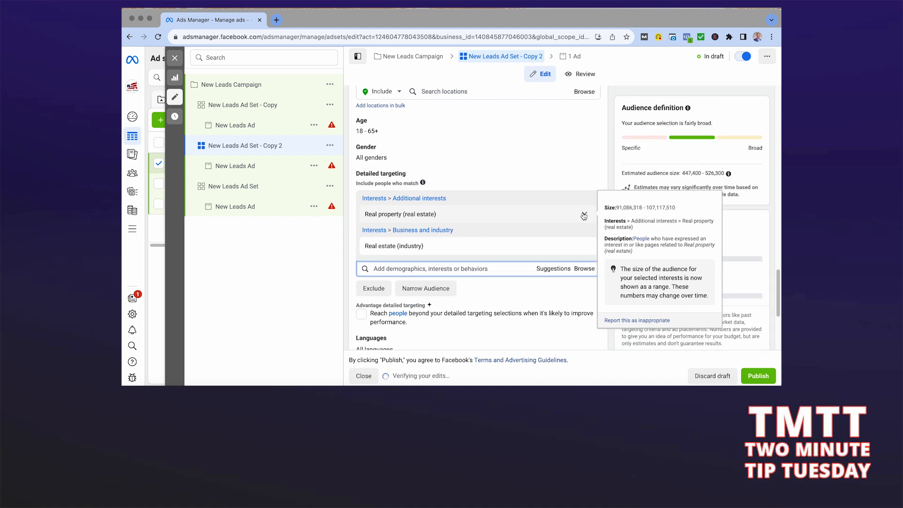
pyautogui.click(585, 215)
pyautogui.click(584, 215)
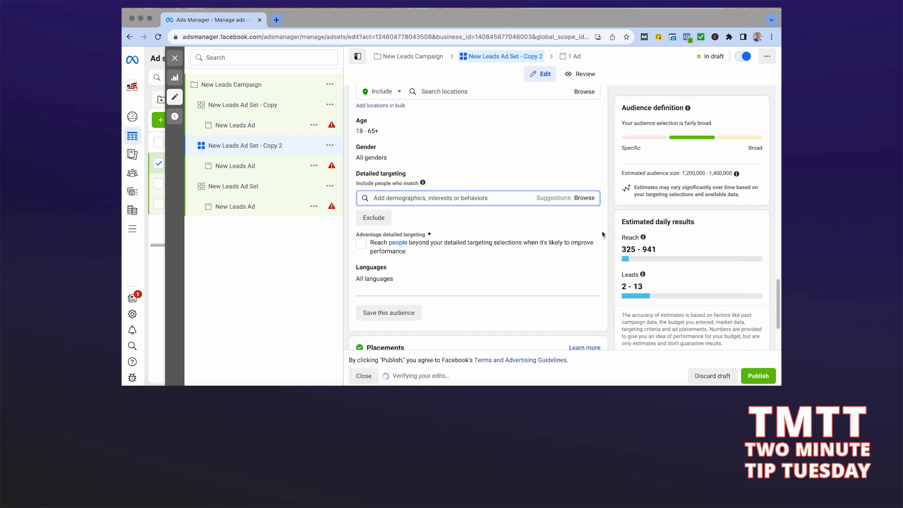
pyautogui.scroll(3, 603, 234)
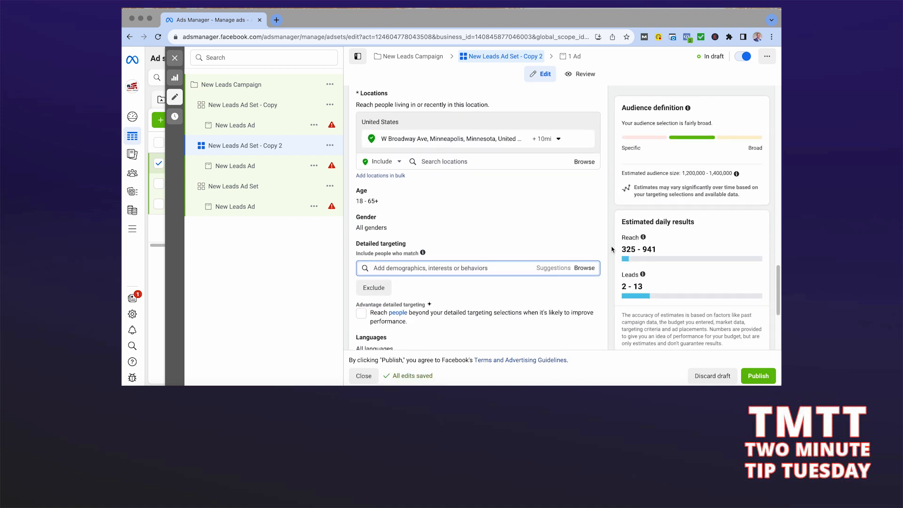